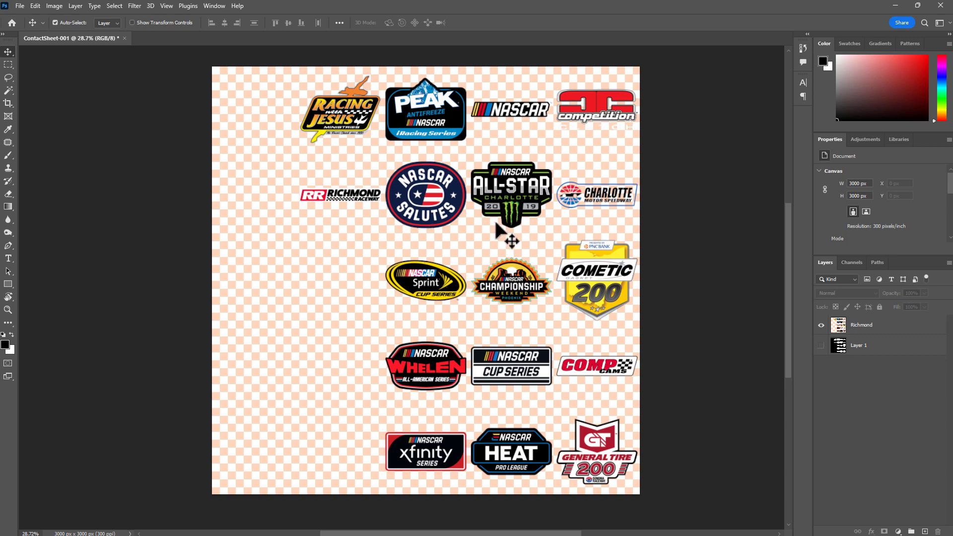
# Hide the Richmond logo layer and show Layer 1's white-on-black decal silhouettes.
pyautogui.click(821, 325)
pyautogui.click(822, 345)
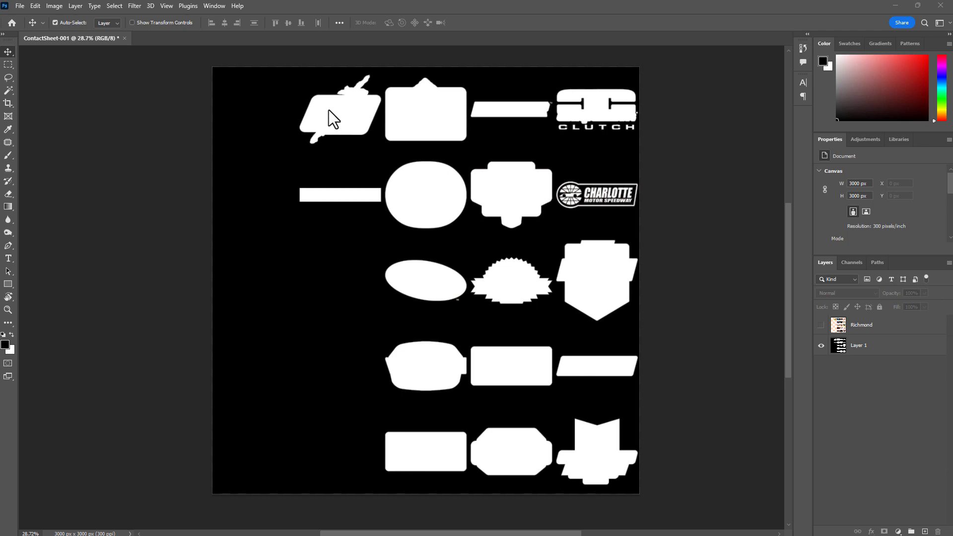
pyautogui.hotkey('alt', 'Tab')
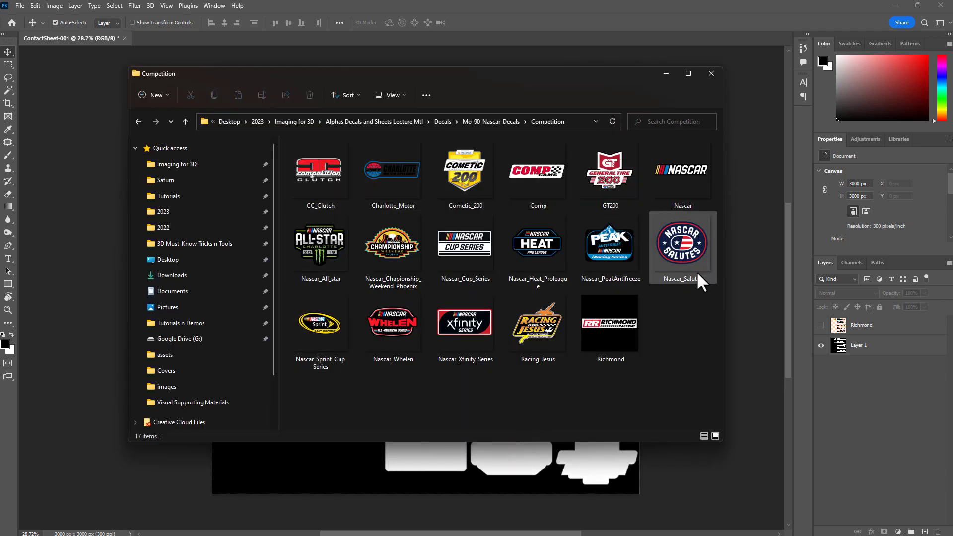
pyautogui.click(572, 122)
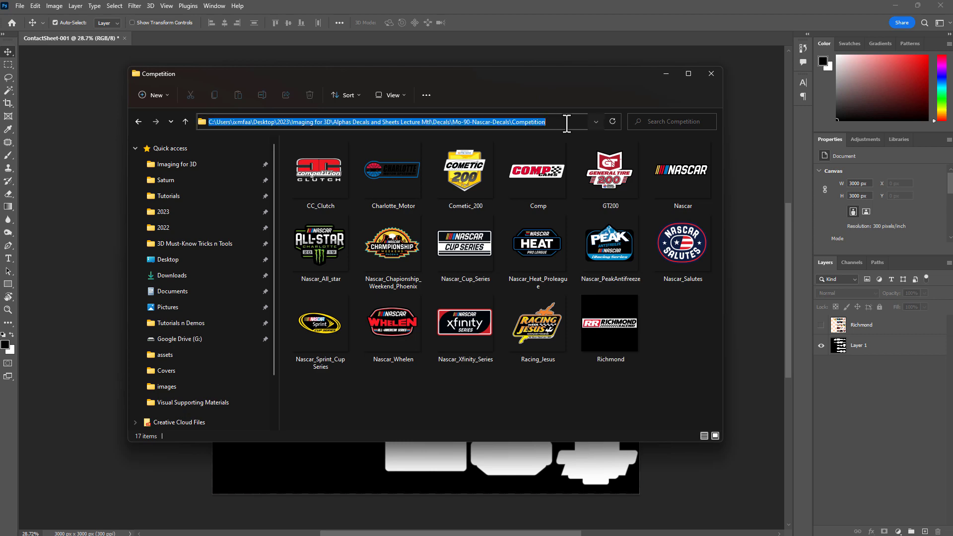
pyautogui.click(665, 75)
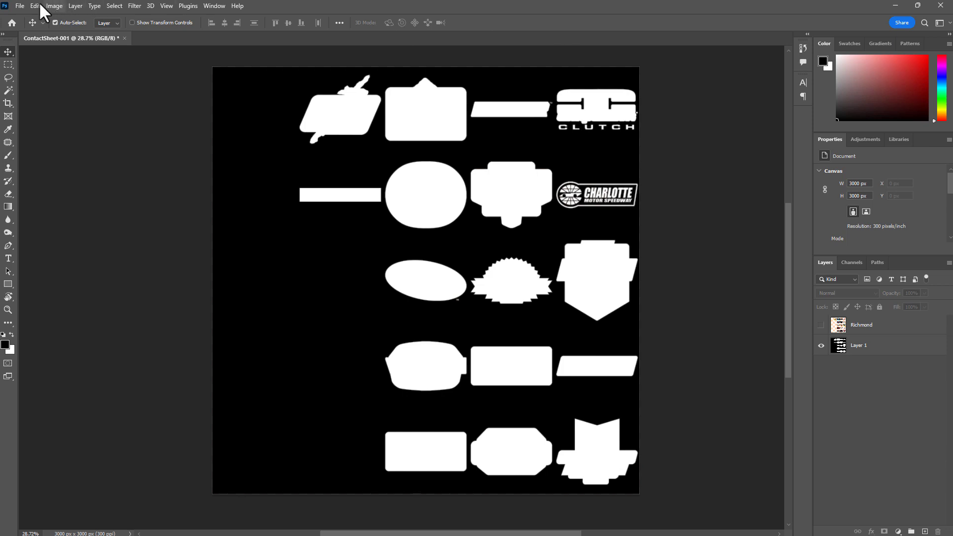
# Start Contact Sheet II and choose the Competition decals folder as its source images.
pyautogui.click(20, 6)
pyautogui.moveTo(82, 247)
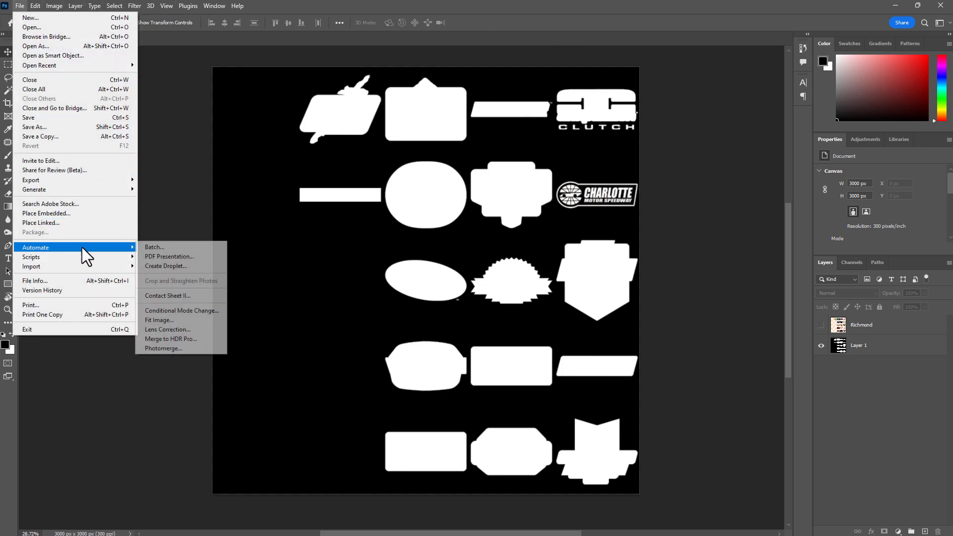
pyautogui.click(189, 297)
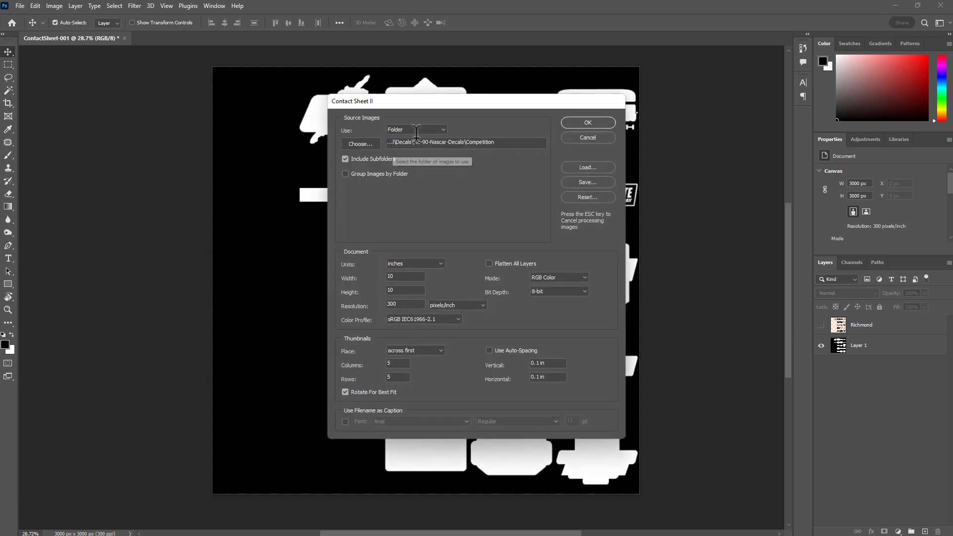
pyautogui.click(365, 142)
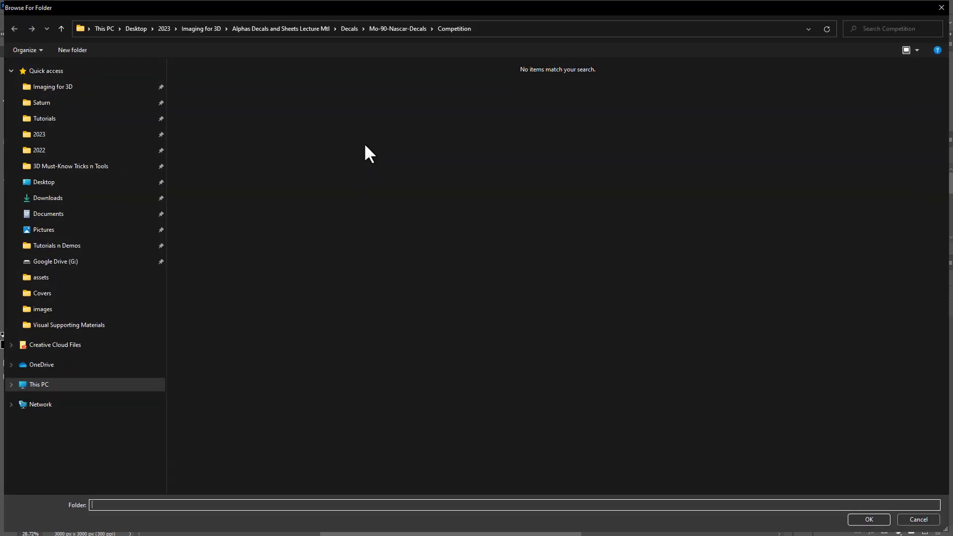
pyautogui.click(511, 29)
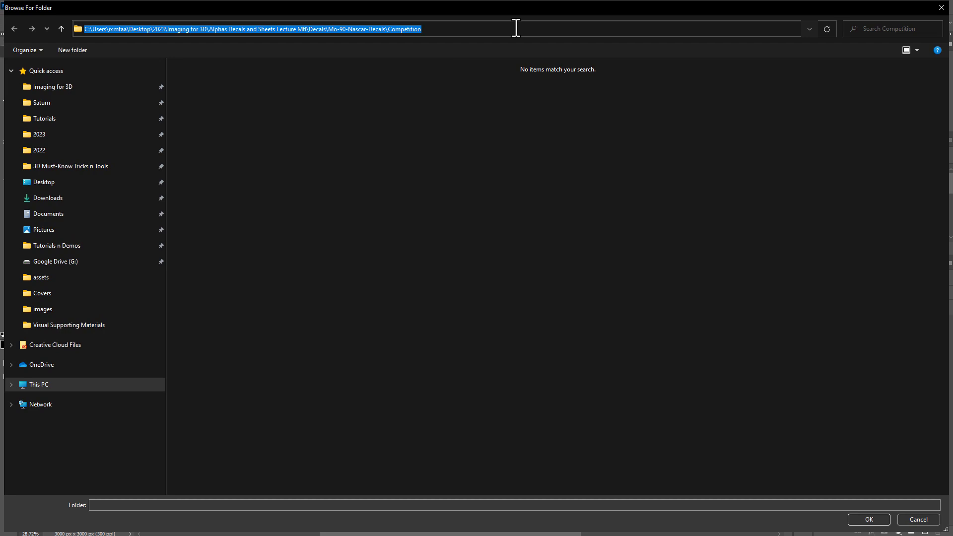
pyautogui.click(517, 29)
pyautogui.click(483, 112)
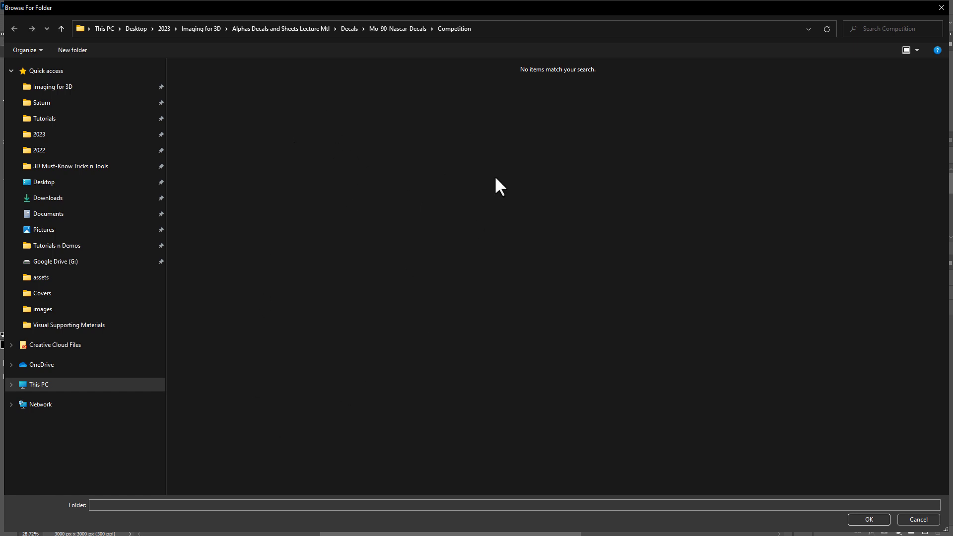
pyautogui.click(868, 521)
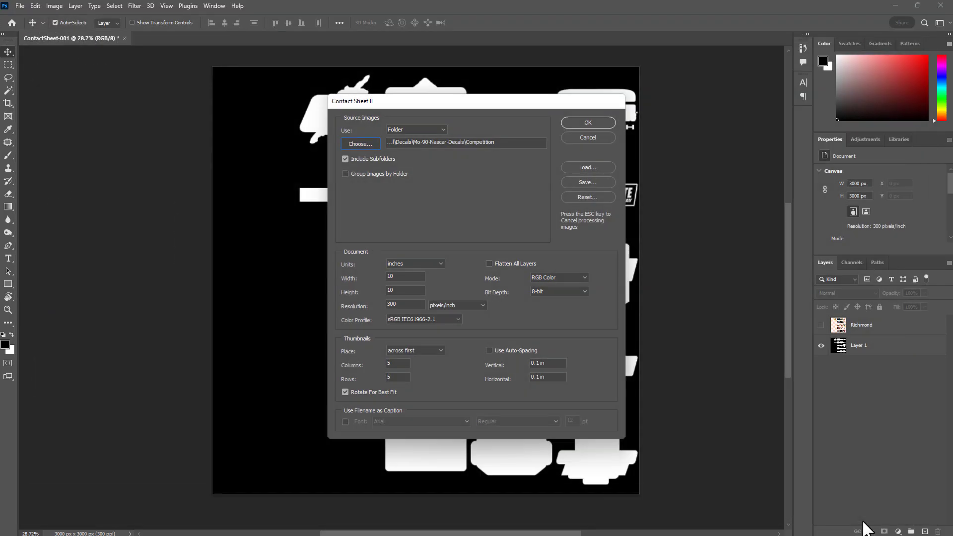
pyautogui.click(424, 130)
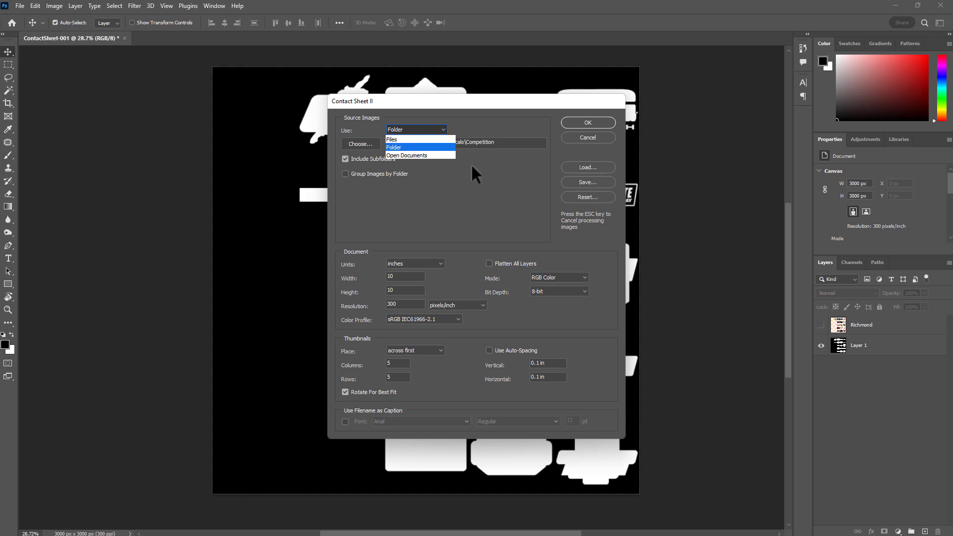
pyautogui.click(479, 179)
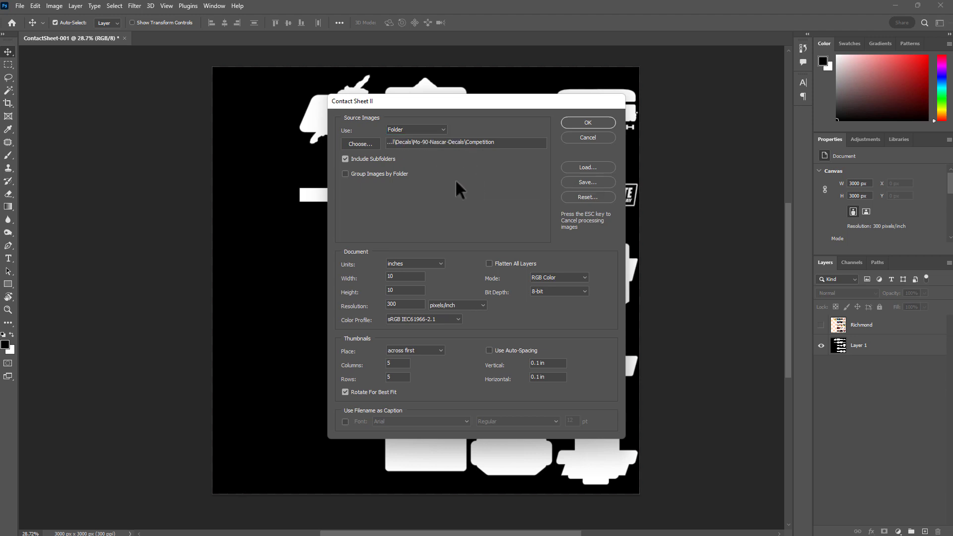
pyautogui.press('Return')
pyautogui.hotkey('alt', 'Tab')
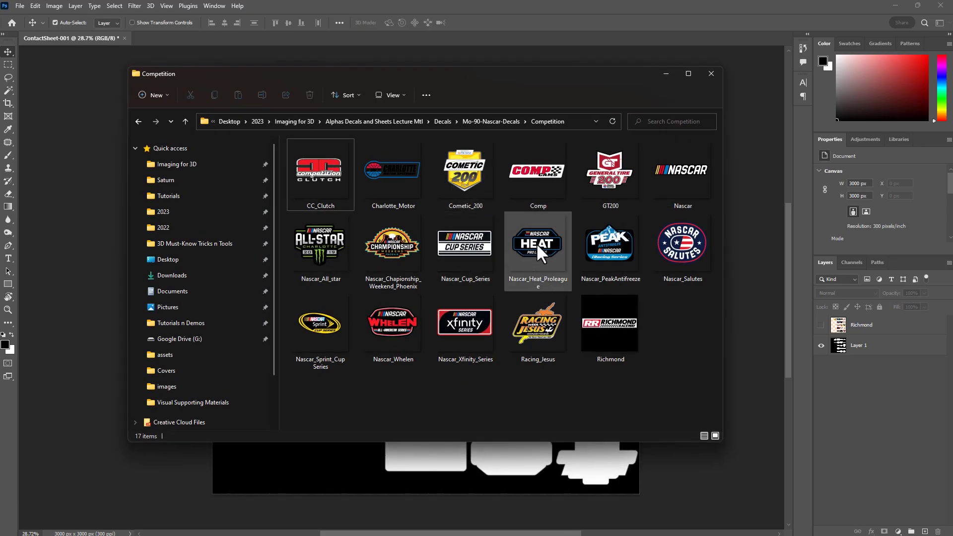
pyautogui.click(536, 243)
pyautogui.keyDown('shift'); pyautogui.click(528, 318); pyautogui.keyUp('shift')
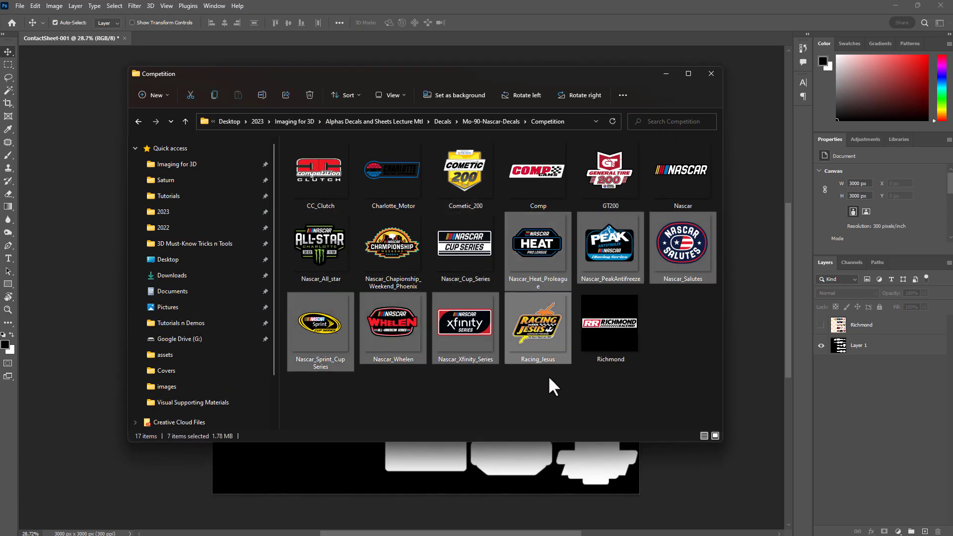
pyautogui.click(558, 30)
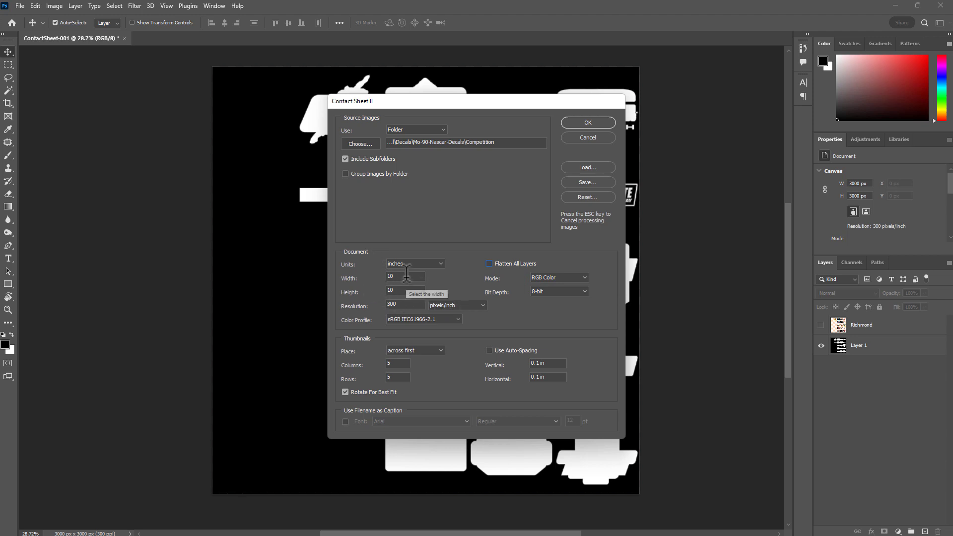
# Set the contact sheet height to 10 inches and keep the bit depth at 8-bit.
pyautogui.click(406, 290)
pyautogui.write('10')
pyautogui.click(559, 292)
pyautogui.click(504, 291)
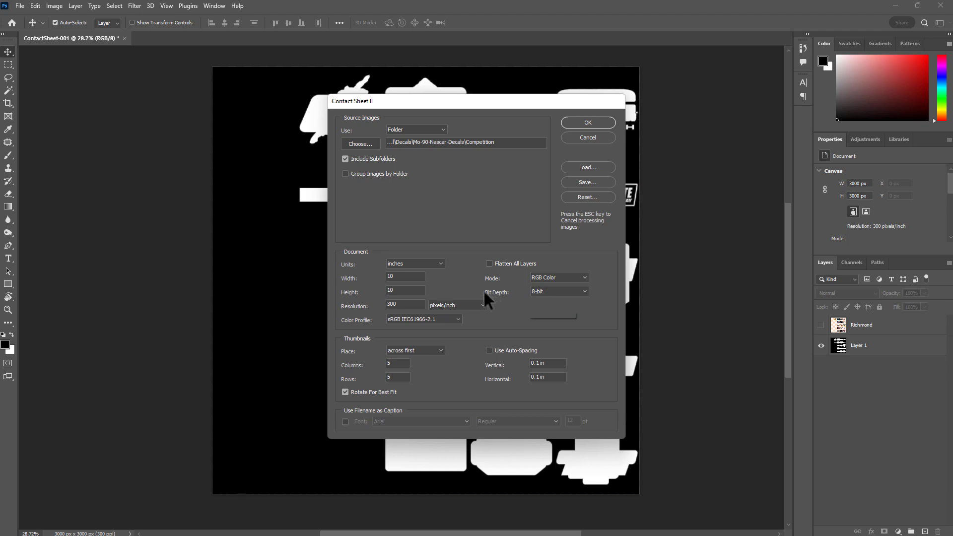
pyautogui.click(404, 351)
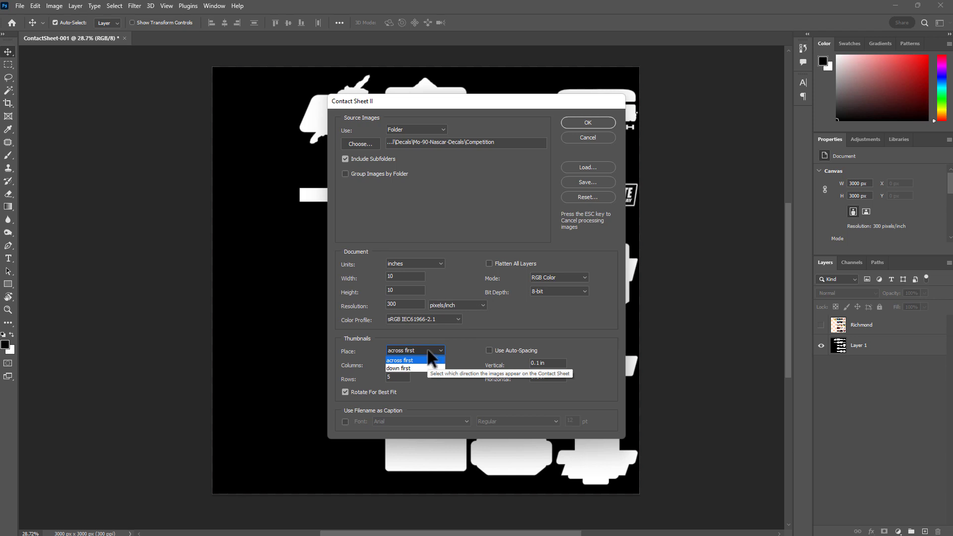
pyautogui.click(430, 357)
pyautogui.moveTo(499, 104); pyautogui.dragTo(214, 169)
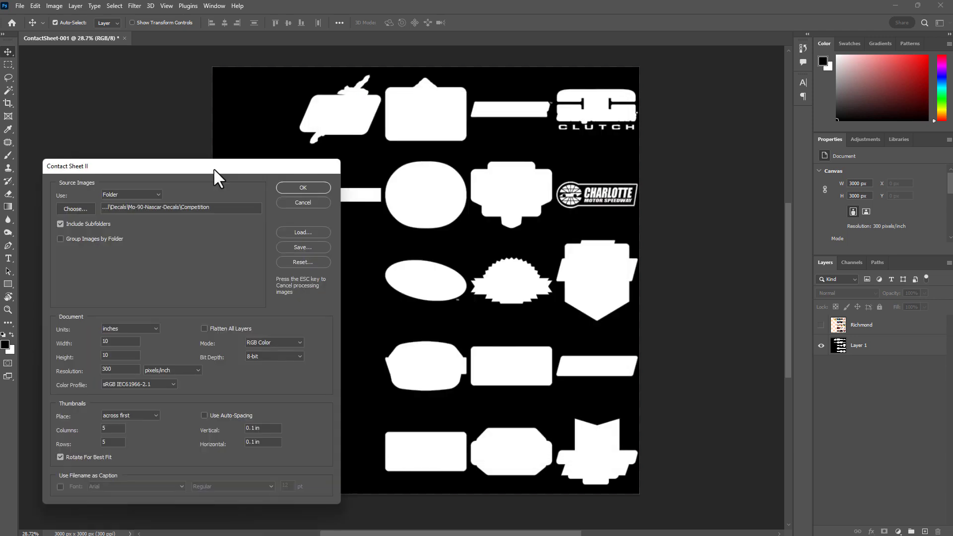
pyautogui.click(134, 413)
pyautogui.click(134, 413)
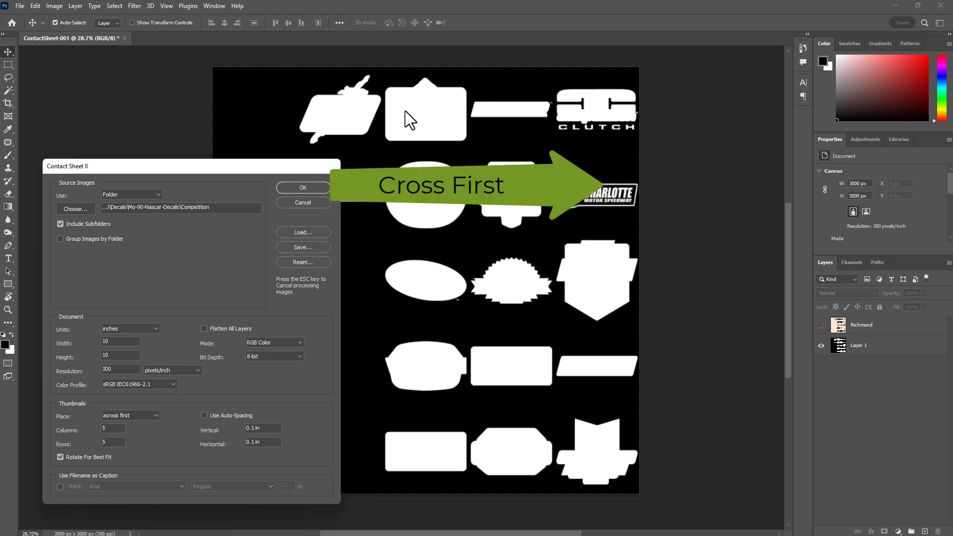
pyautogui.click(130, 416)
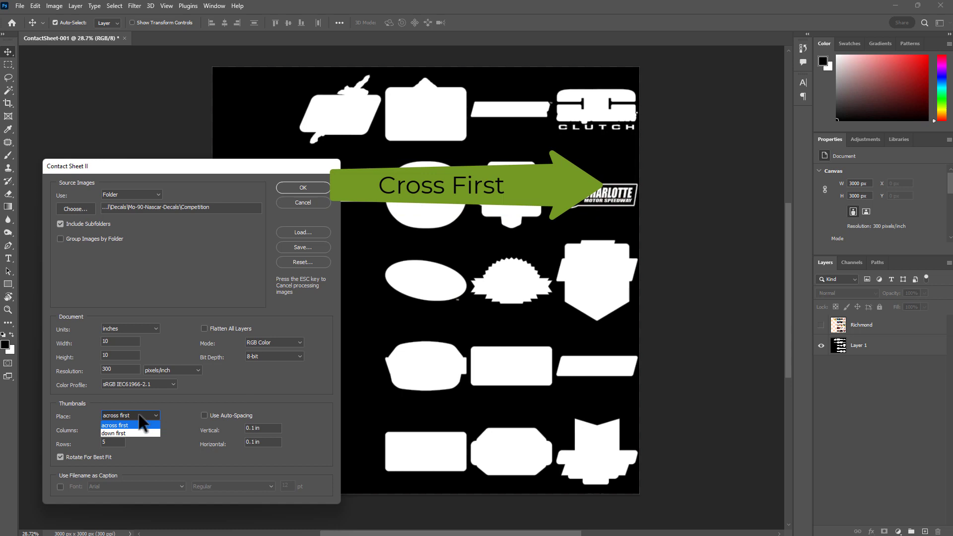
pyautogui.click(157, 433)
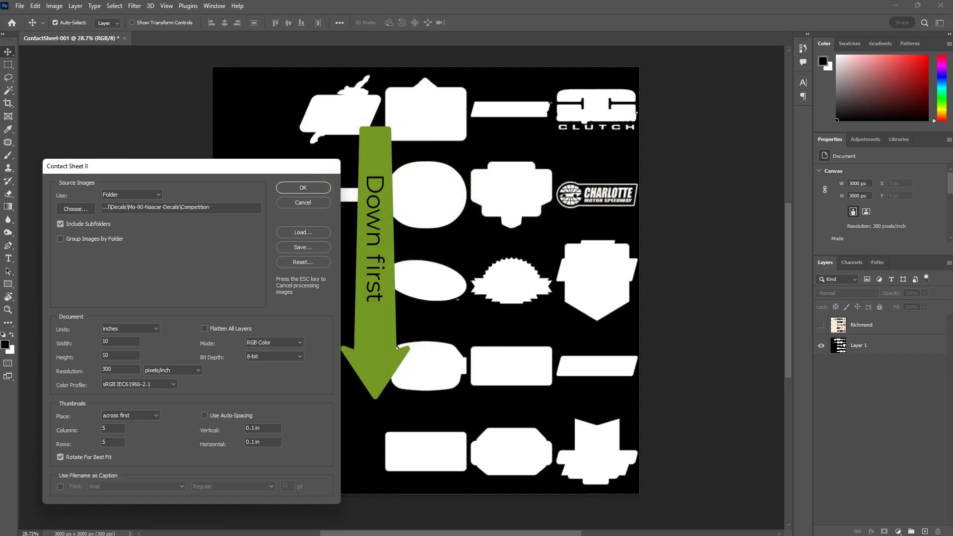
pyautogui.moveTo(198, 174); pyautogui.dragTo(467, 106)
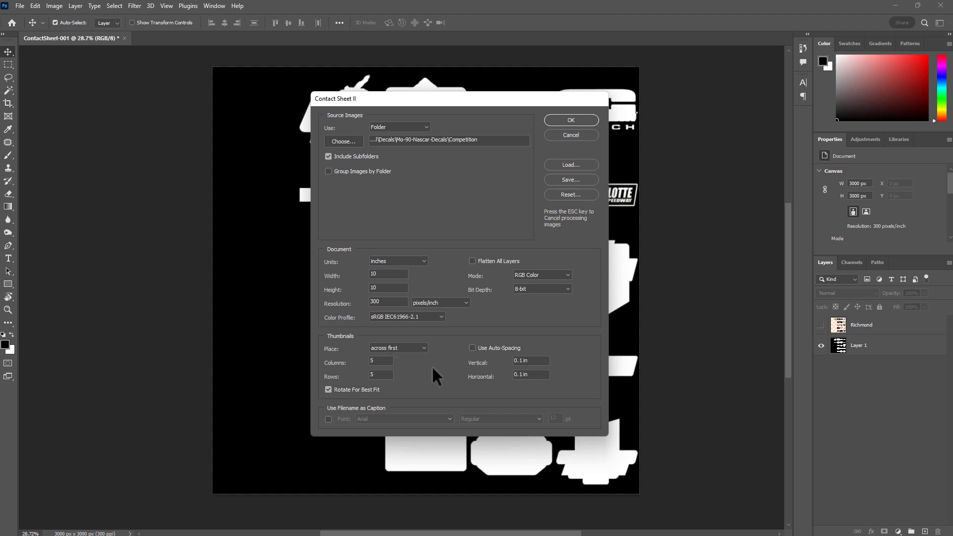
# Set thumbnail spacing to 0.2 in vertically and horizontally, with Rotate For Best Fit off.
pyautogui.click(499, 349)
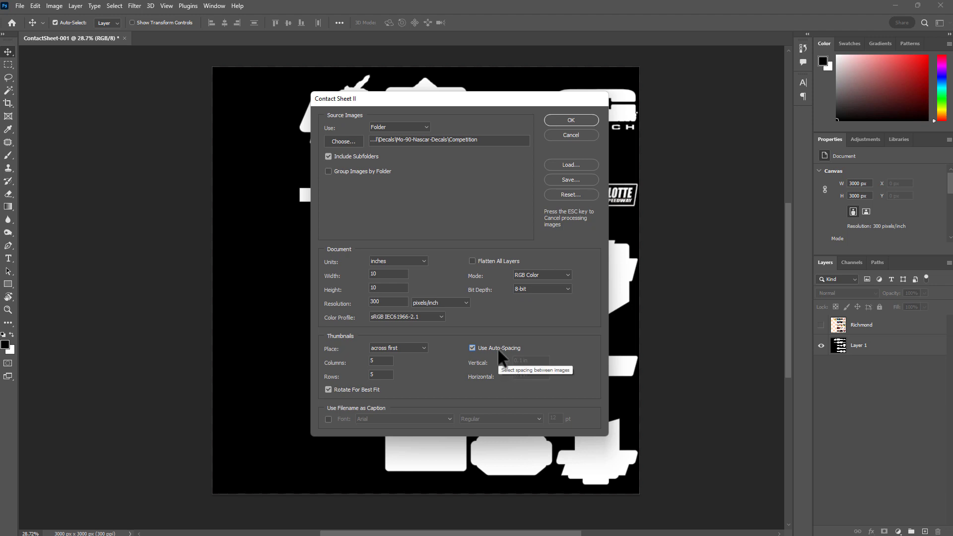
pyautogui.click(499, 349)
pyautogui.press('Tab')
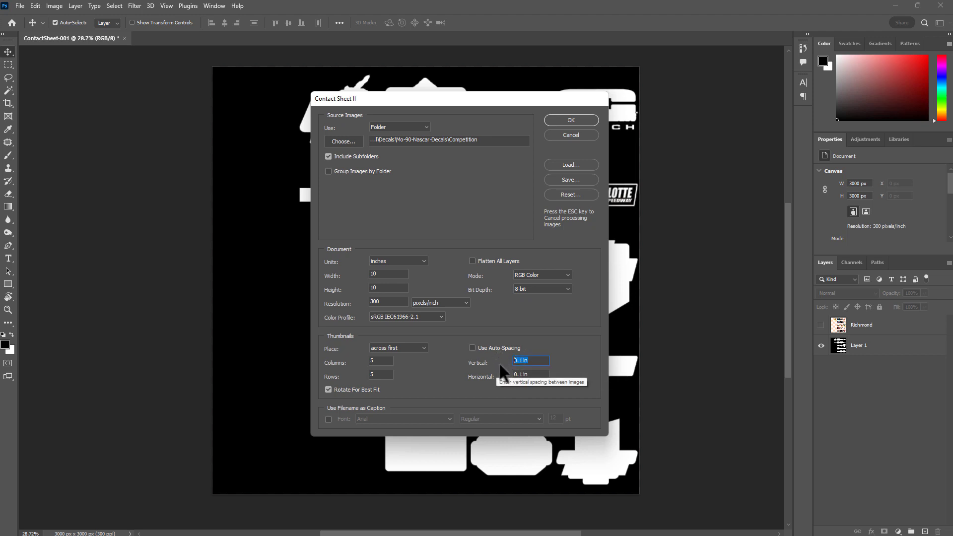
pyautogui.write('.2')
pyautogui.press('Tab')
pyautogui.write('.2')
pyautogui.press('Tab')
pyautogui.press('space')
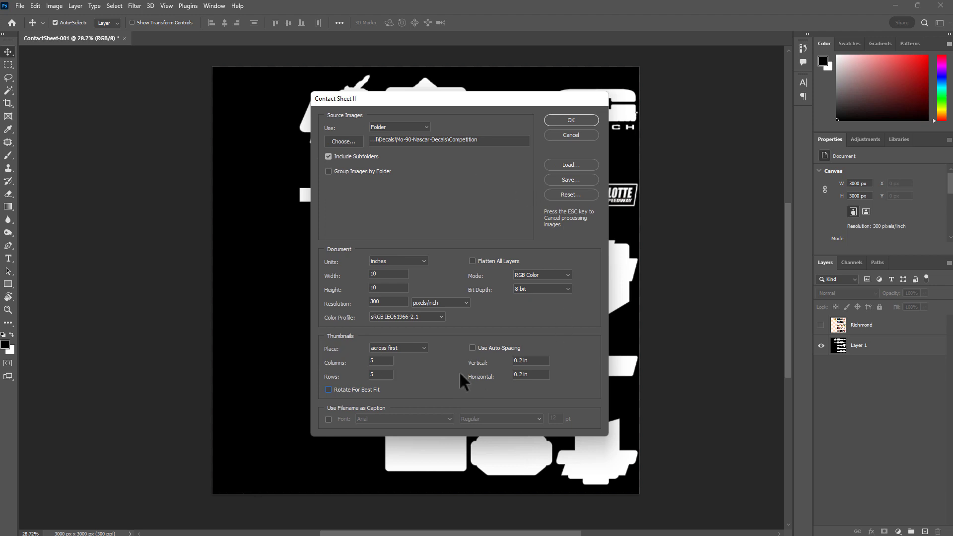
# Build the 17-decal contact sheet and hide its white Background layer.
pyautogui.click(579, 120)
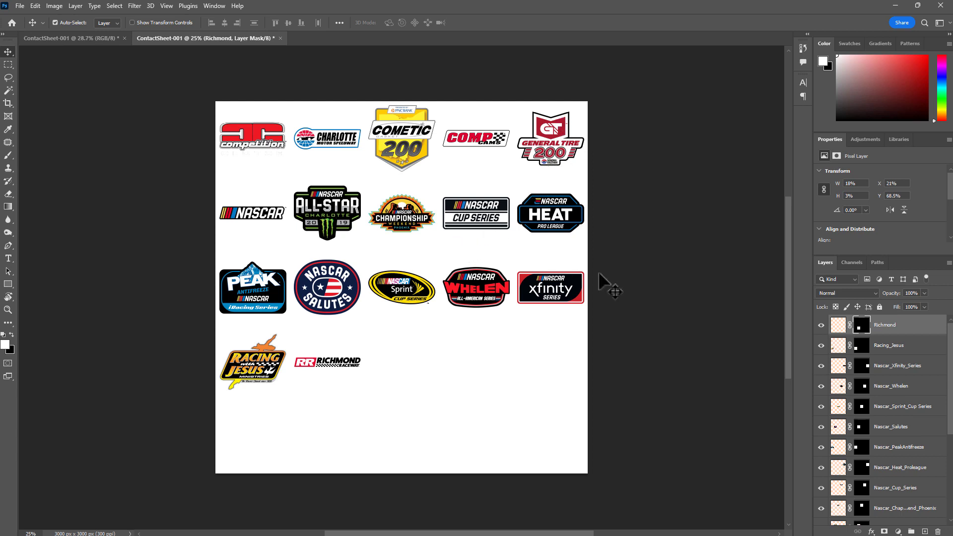
pyautogui.scroll(-8, 950, 364)
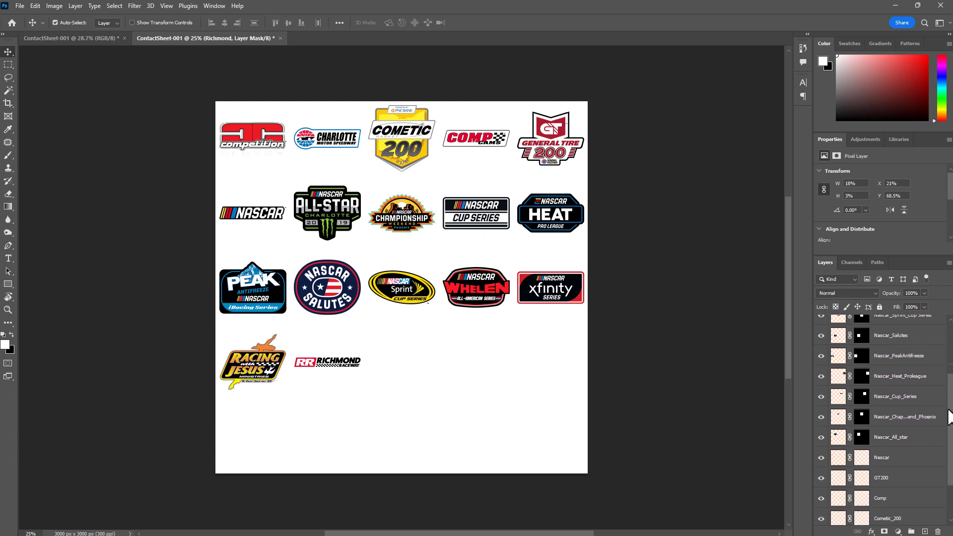
pyautogui.click(879, 517)
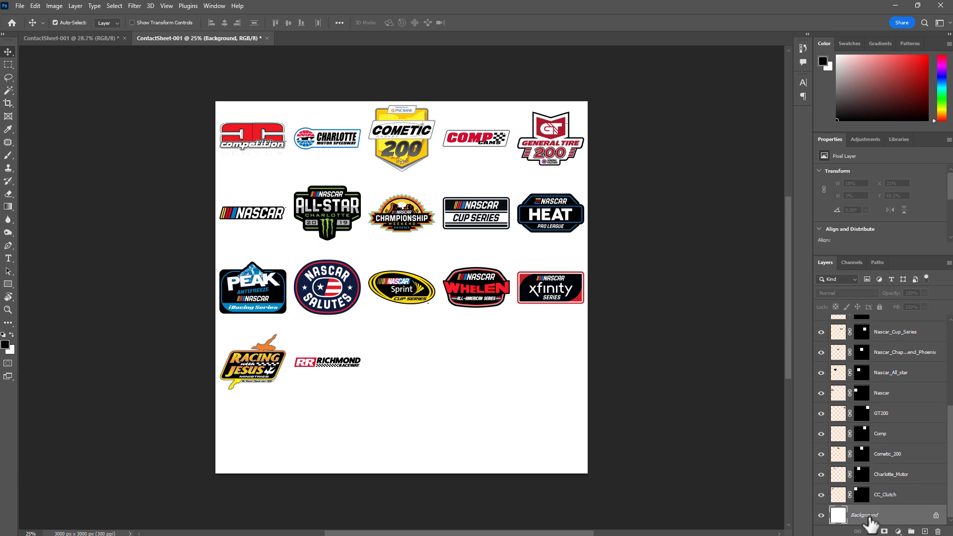
pyautogui.click(821, 515)
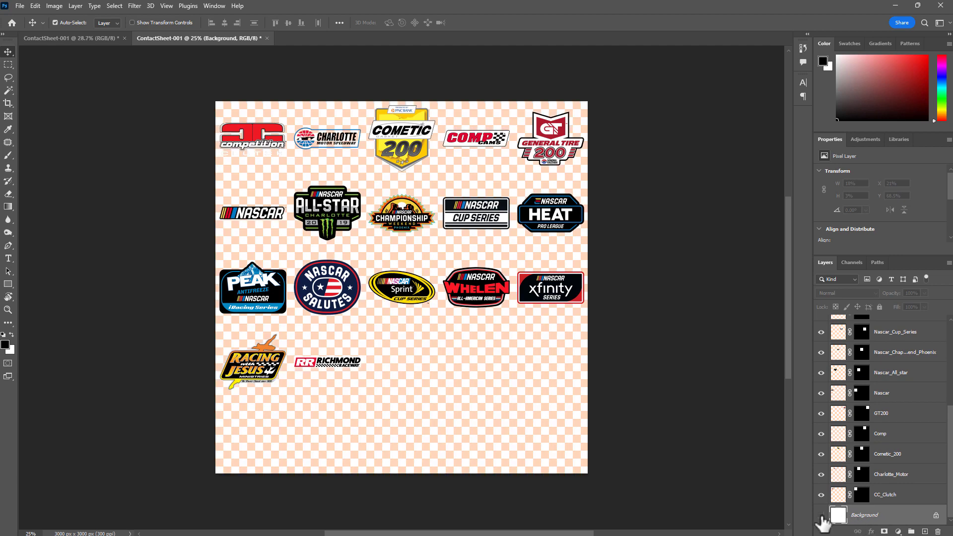
pyautogui.moveTo(334, 230); pyautogui.dragTo(357, 231)
pyautogui.click(20, 5)
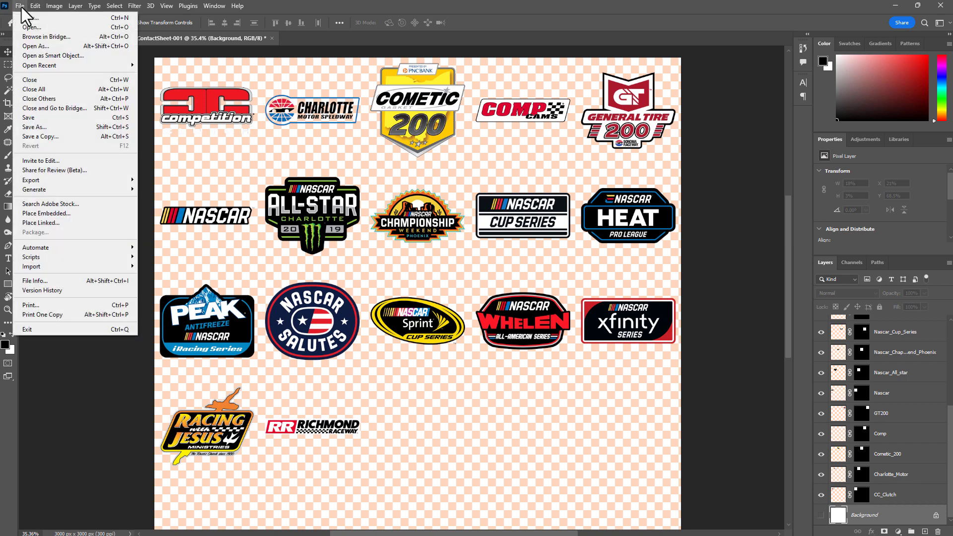
pyautogui.moveTo(124, 249)
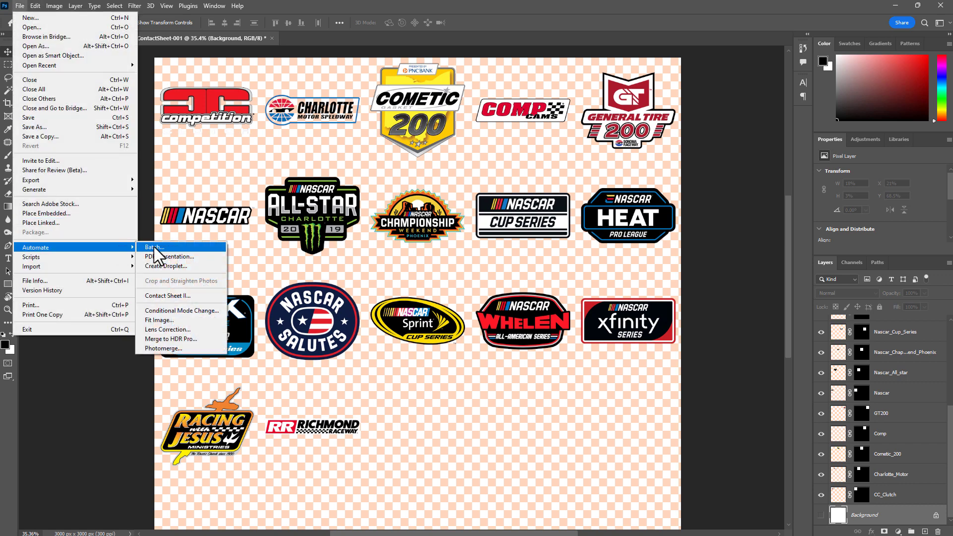
pyautogui.click(180, 295)
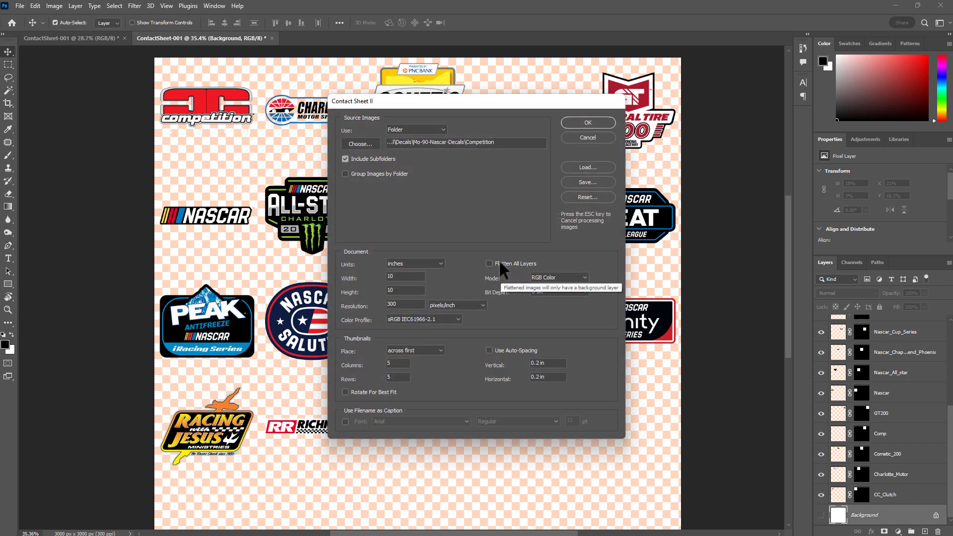
pyautogui.click(505, 263)
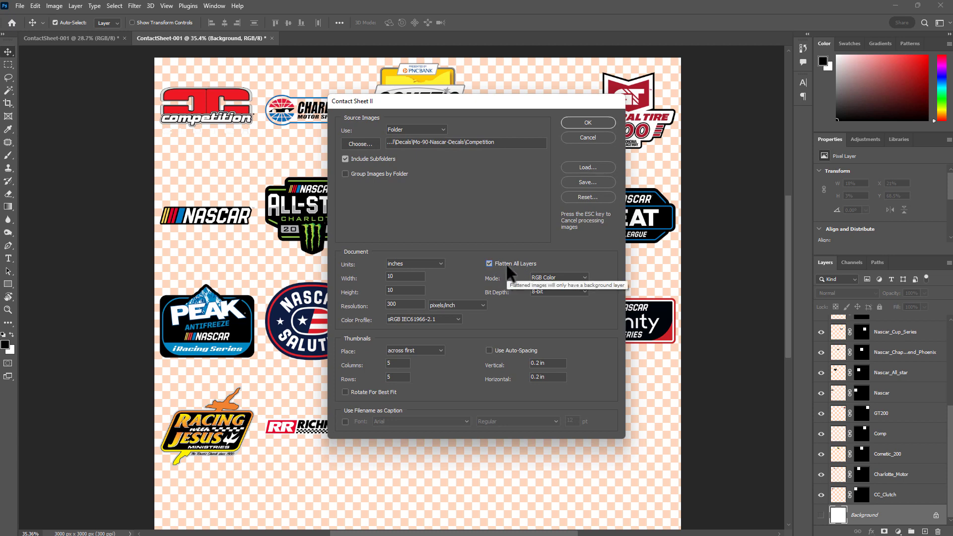
# Dismiss the contact sheet settings and toggle the Background visibility to check transparency.
pyautogui.click(586, 137)
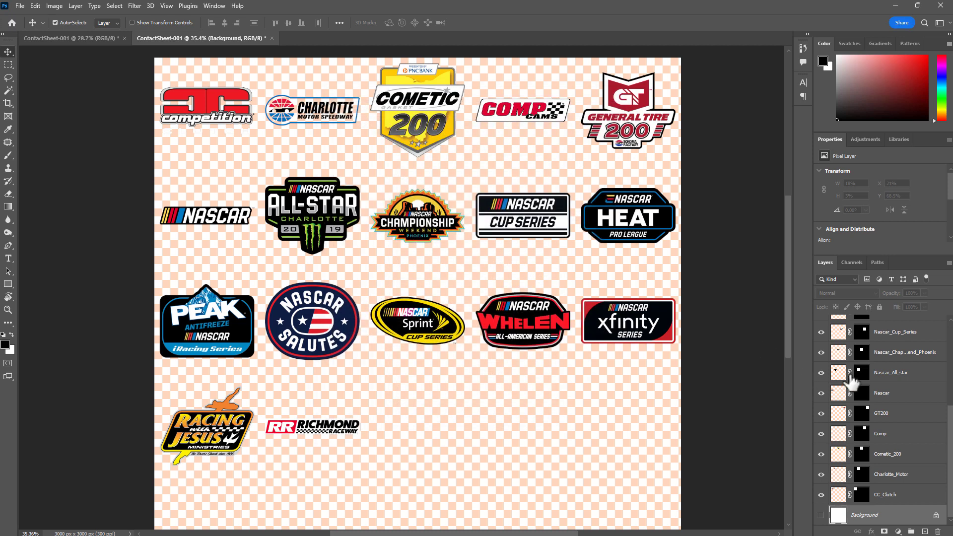
pyautogui.click(822, 515)
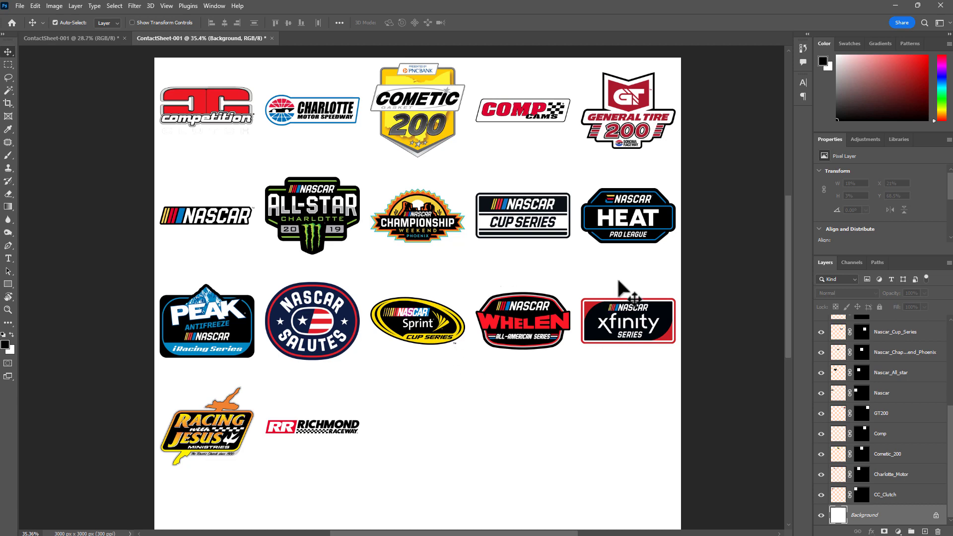
pyautogui.click(821, 515)
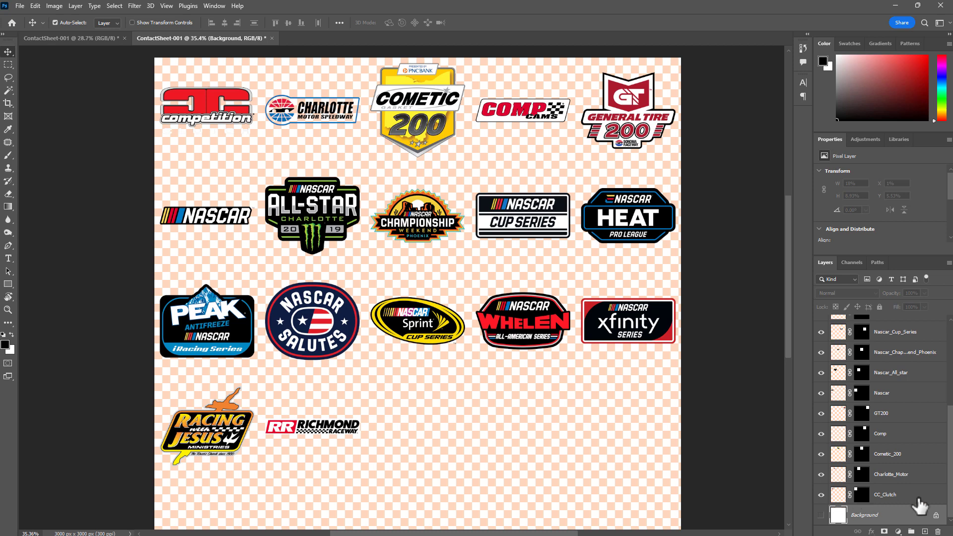
# Merge all decal layers from CC_Clutch up to Richmond into one layer.
pyautogui.click(899, 499)
pyautogui.scroll(5, 904, 459)
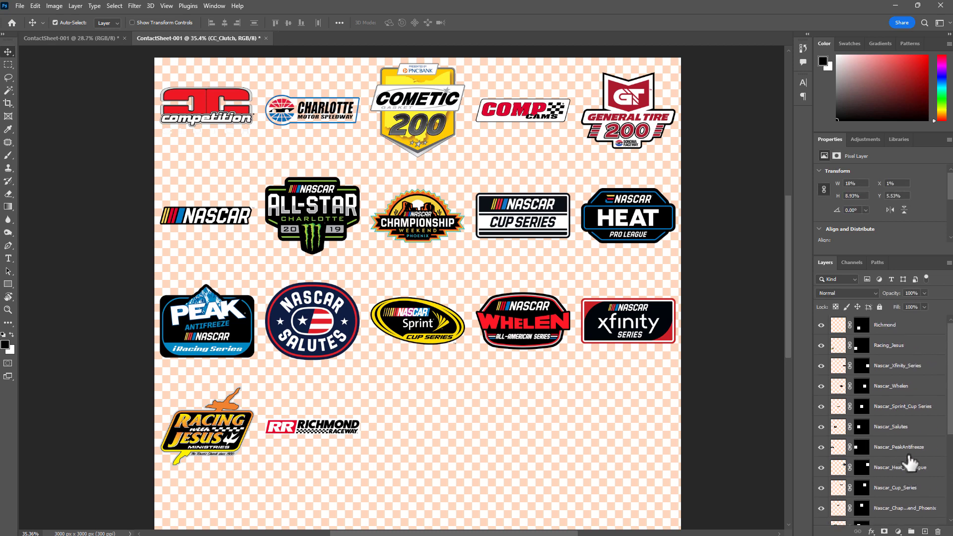
pyautogui.keyDown('shift'); pyautogui.click(902, 329); pyautogui.keyUp('shift')
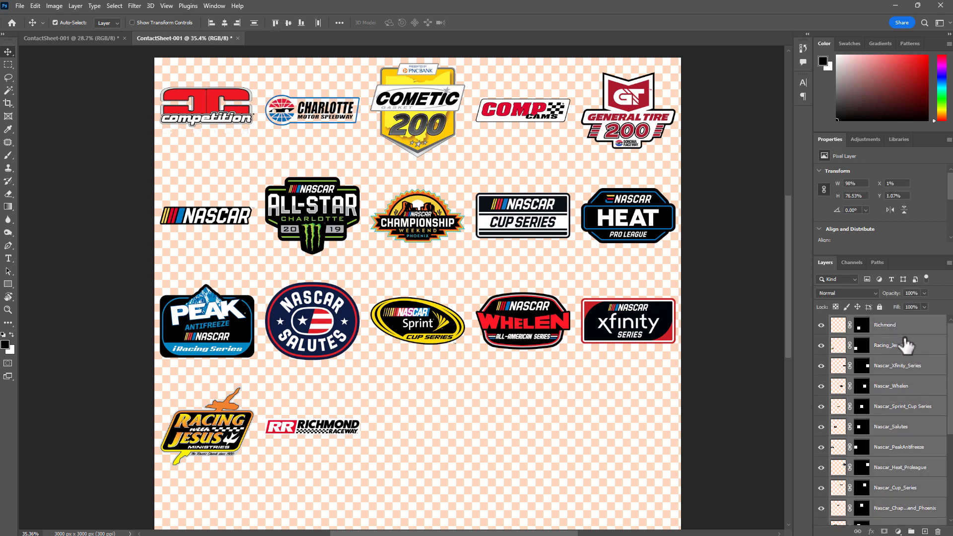
pyautogui.hotkey('ctrl', 'e')
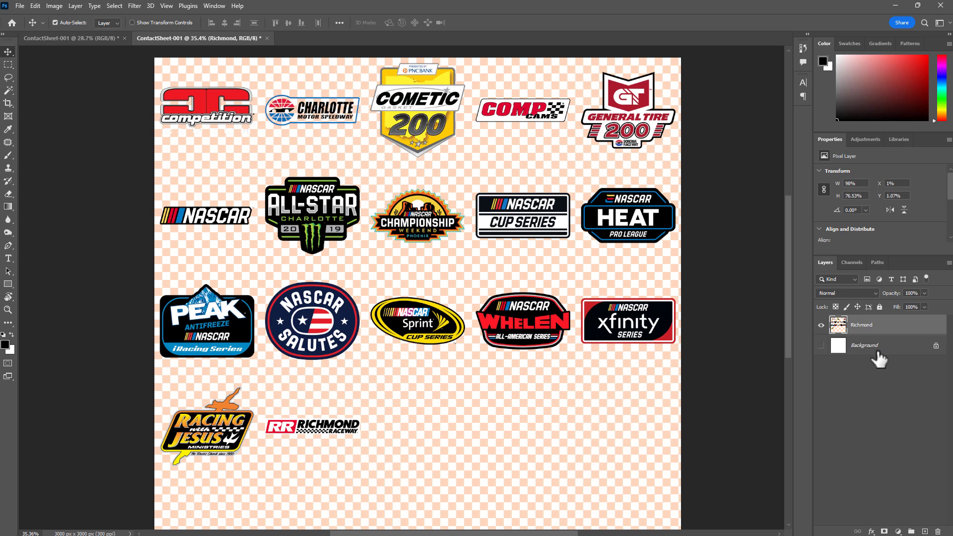
# Delete the Background layer and briefly toggle the Richmond layer to check it.
pyautogui.click(909, 354)
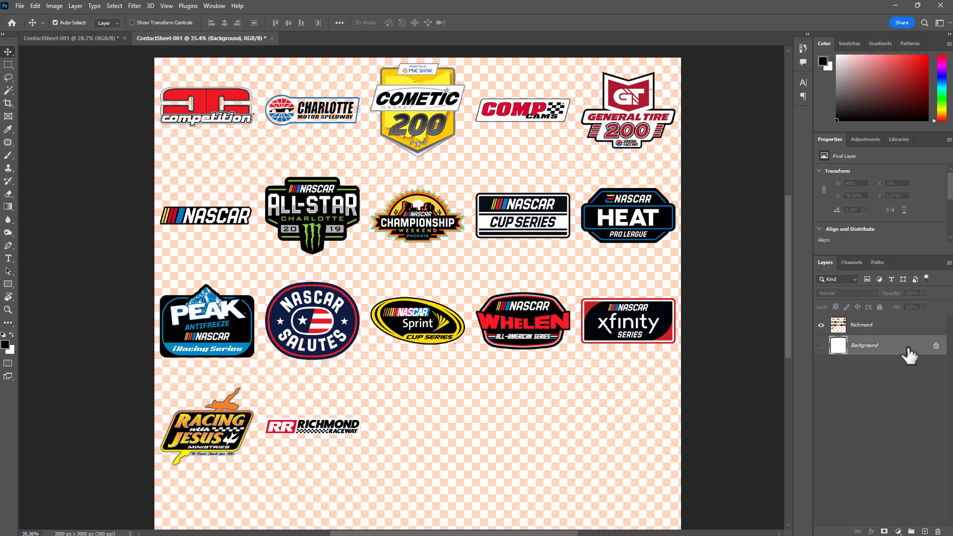
pyautogui.press('Delete')
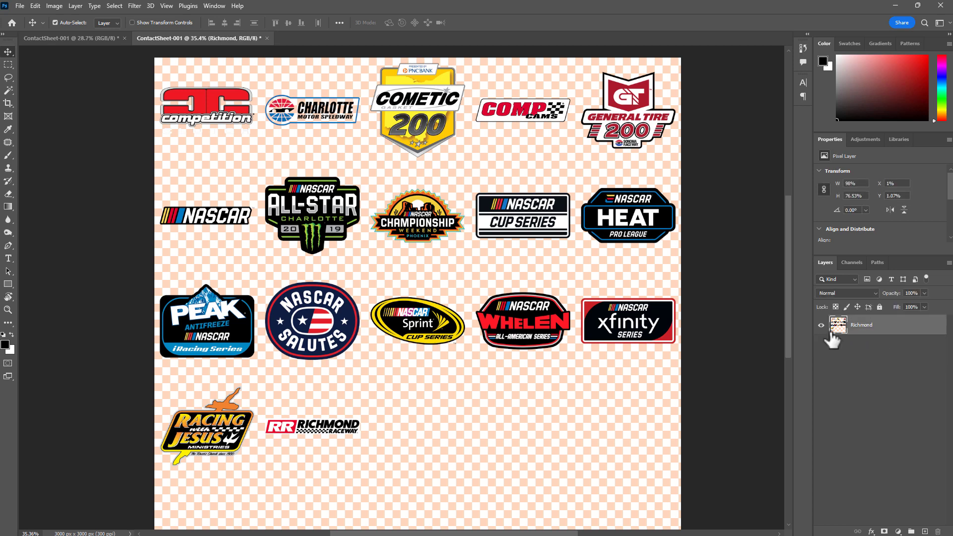
pyautogui.click(822, 327)
pyautogui.click(822, 327)
# Load the Richmond layer's transparency as a selection of all decal outlines.
pyautogui.moveTo(539, 263); pyautogui.dragTo(514, 251)
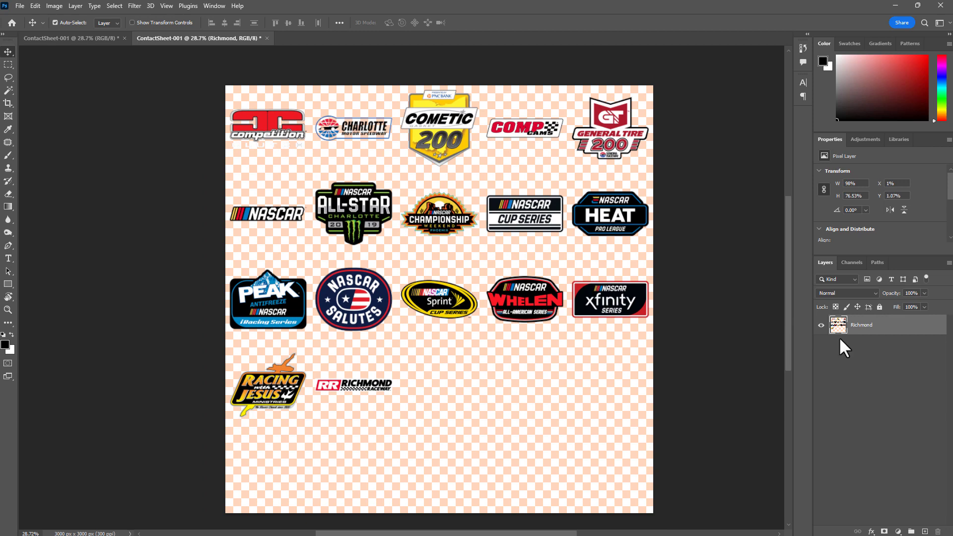
pyautogui.press('ctrl')
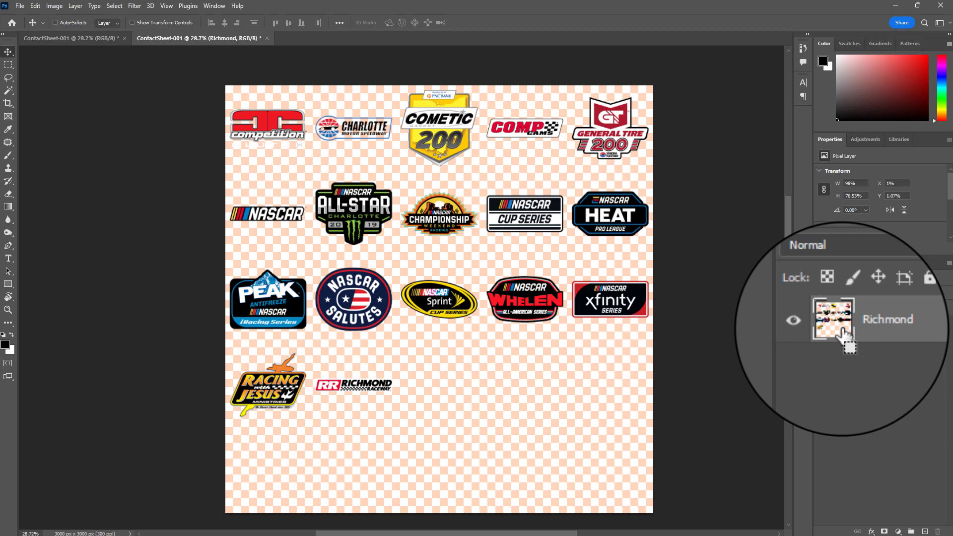
pyautogui.click(839, 325)
# Zoom and pan across the sheet to inspect the selection edges, including the CLUTCH lettering.
pyautogui.moveTo(555, 215); pyautogui.dragTo(590, 215)
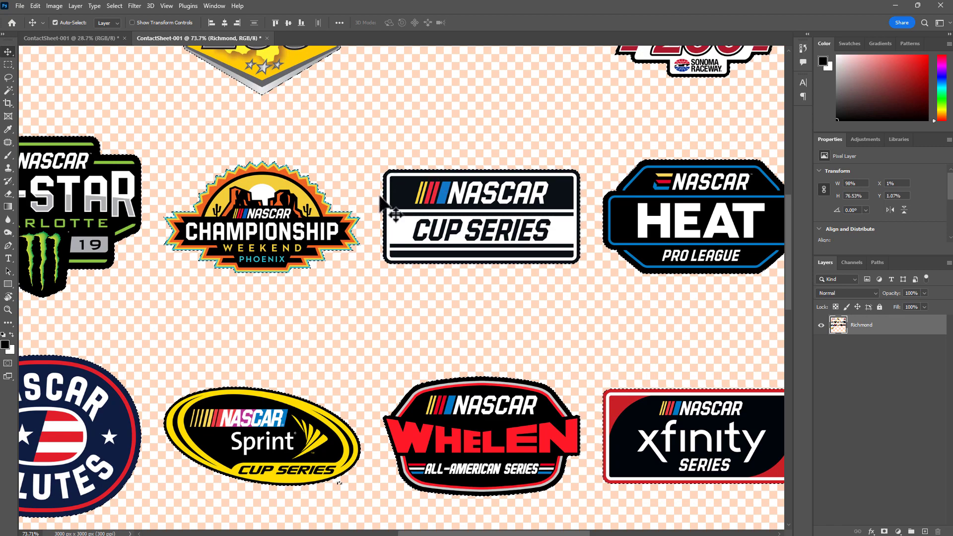
pyautogui.moveTo(364, 240); pyautogui.dragTo(755, 156)
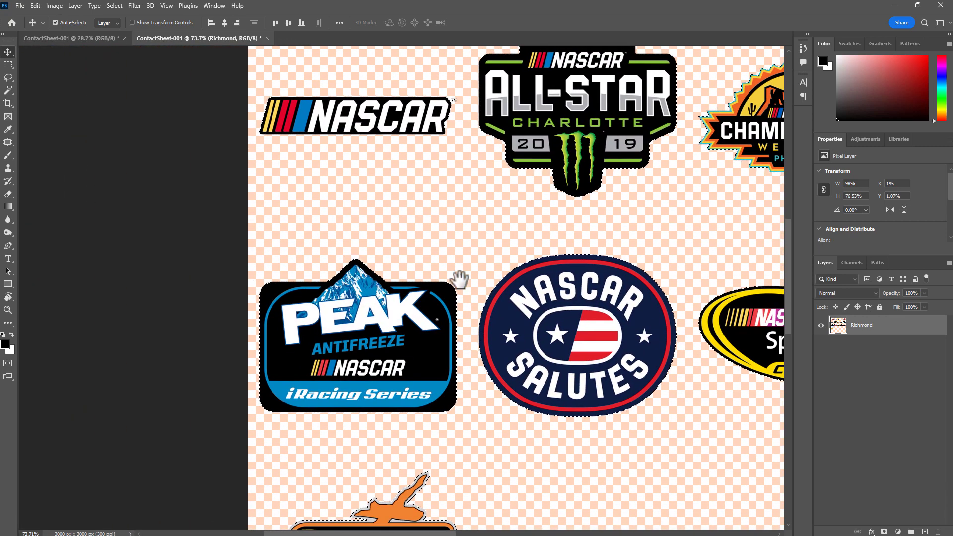
pyautogui.moveTo(460, 279); pyautogui.dragTo(350, 252)
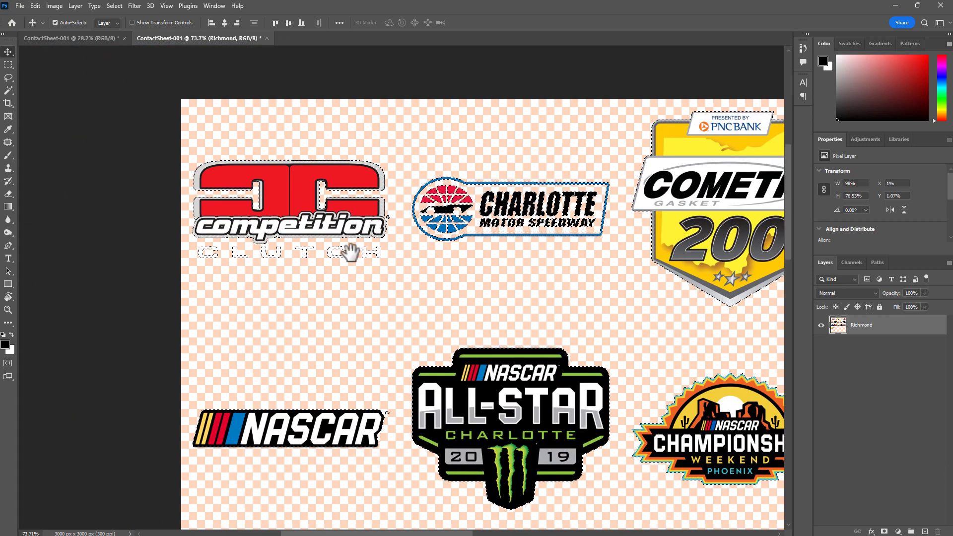
pyautogui.keyDown('ctrl'); pyautogui.click(320, 244); pyautogui.keyUp('ctrl')
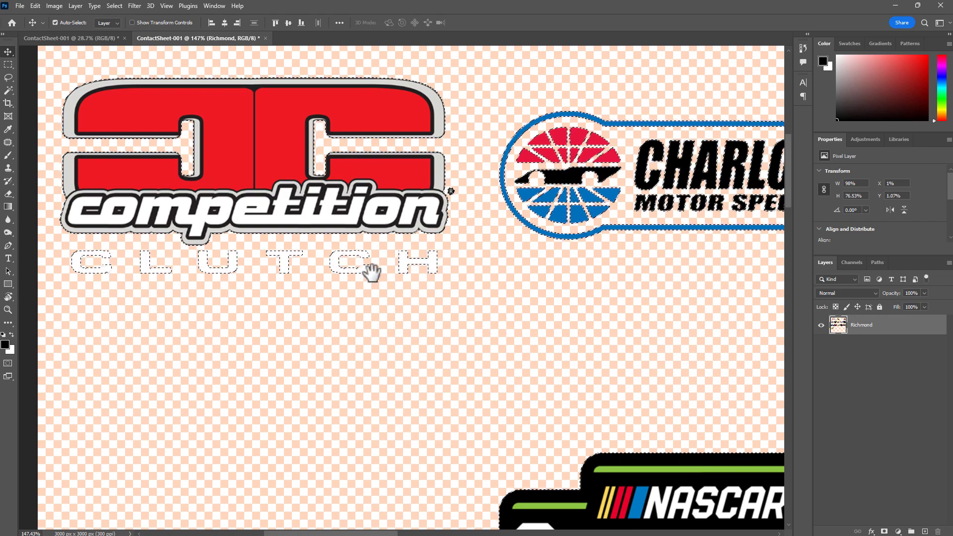
pyautogui.scroll(-5, 547, 308)
pyautogui.moveTo(526, 313); pyautogui.dragTo(448, 278)
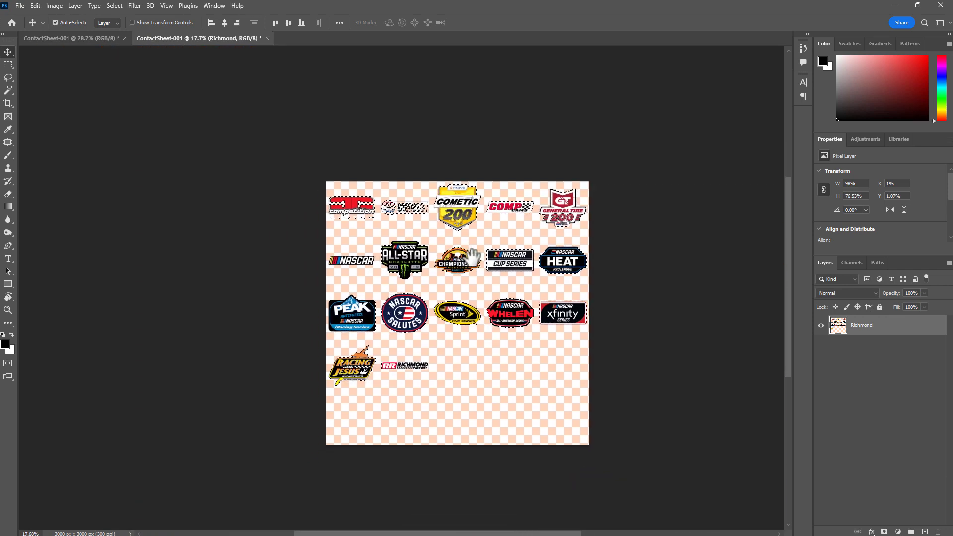
pyautogui.scroll(1, 472, 256)
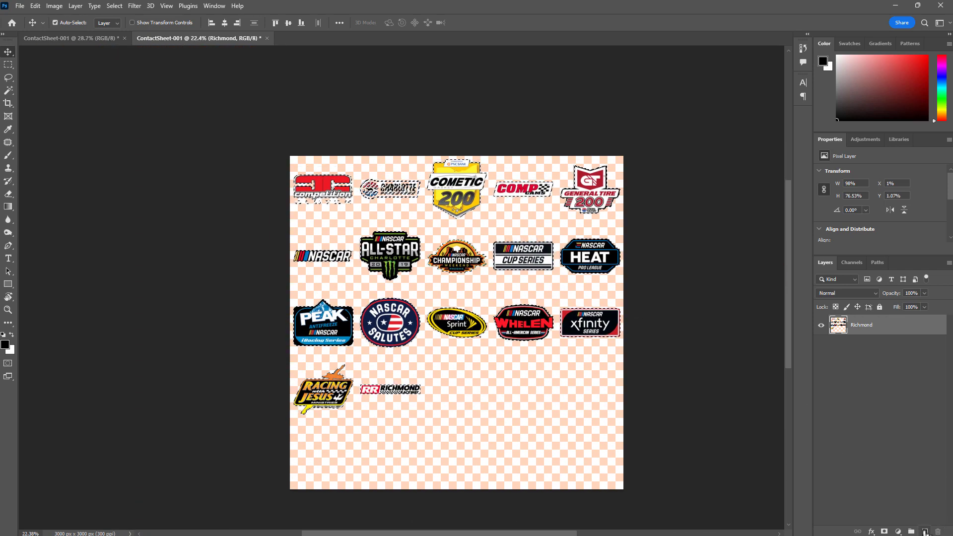
# Add a new layer, fill the area around the decals black, deselect, and invert its colors.
pyautogui.click(925, 531)
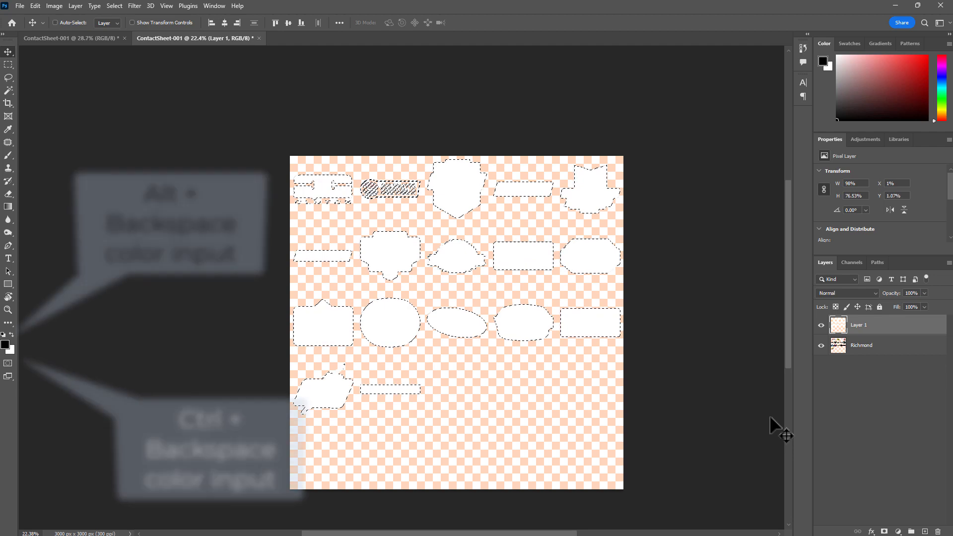
pyautogui.hotkey('ctrl', 'shift', 'i')
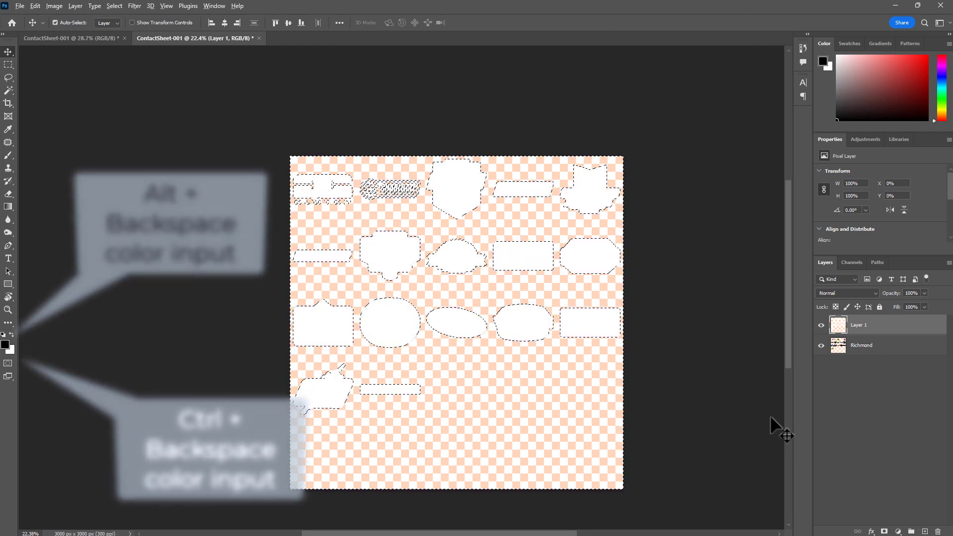
pyautogui.hotkey('alt', 'BackSpace')
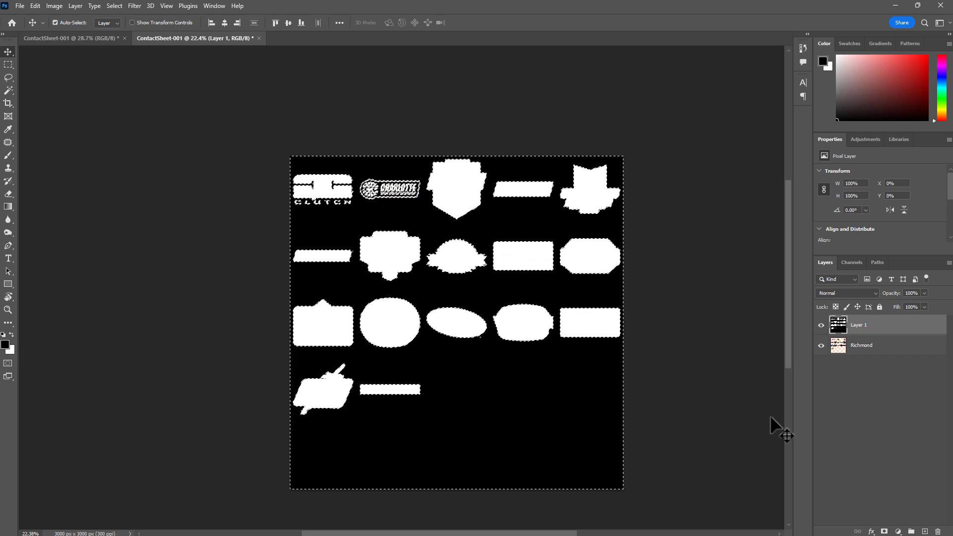
pyautogui.hotkey('ctrl', 'd')
pyautogui.scroll(3, 473, 351)
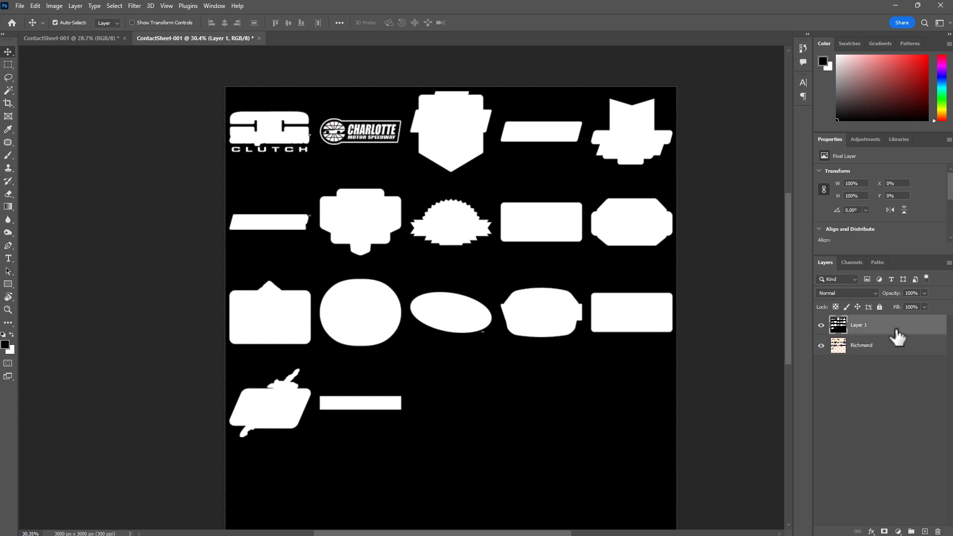
pyautogui.hotkey('ctrl', 'i')
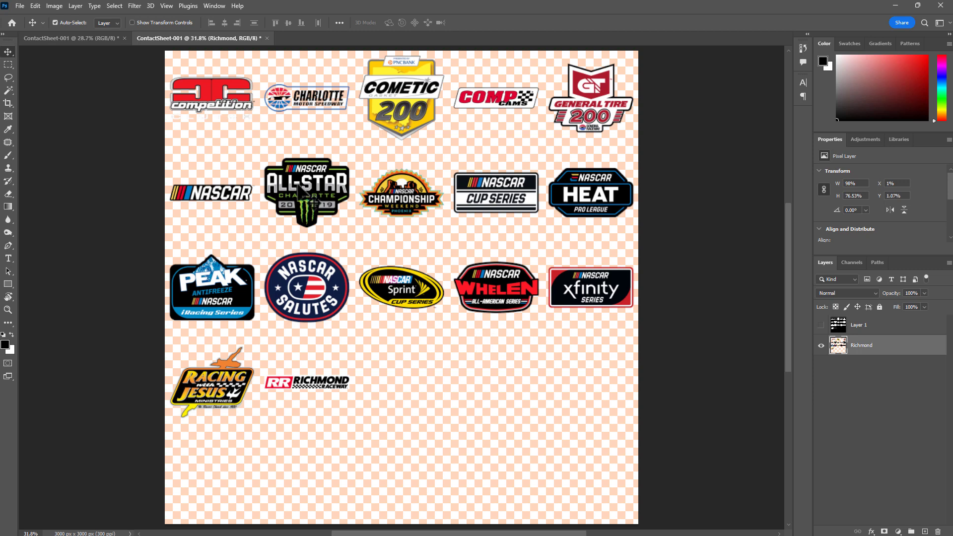
# Rebuild the decal contact sheet with Use Filename as Caption enabled.
pyautogui.click(20, 5)
pyautogui.moveTo(119, 247)
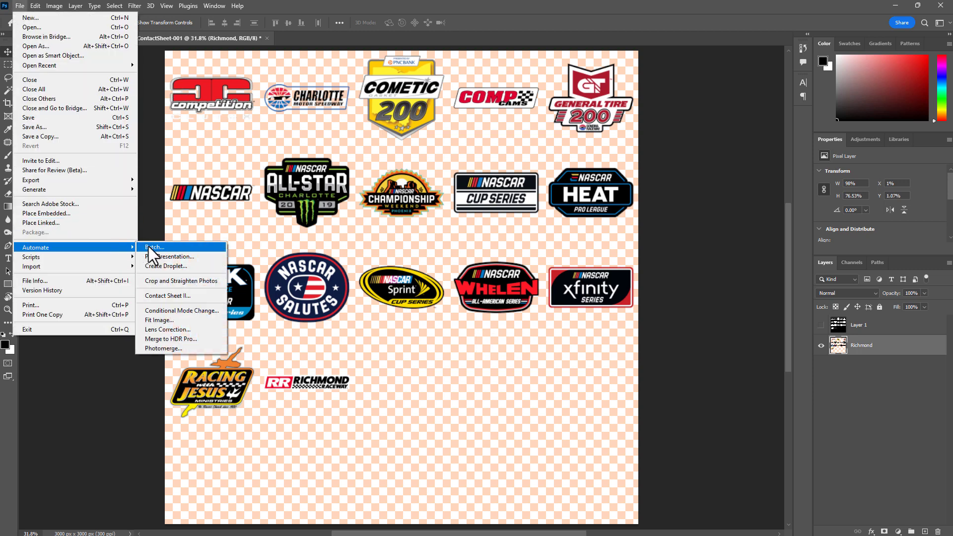
pyautogui.click(193, 296)
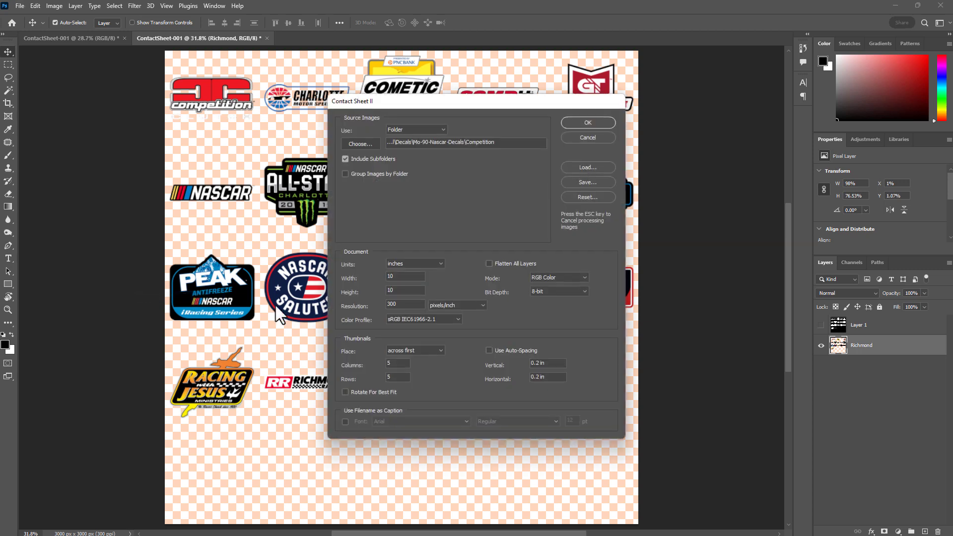
pyautogui.click(346, 422)
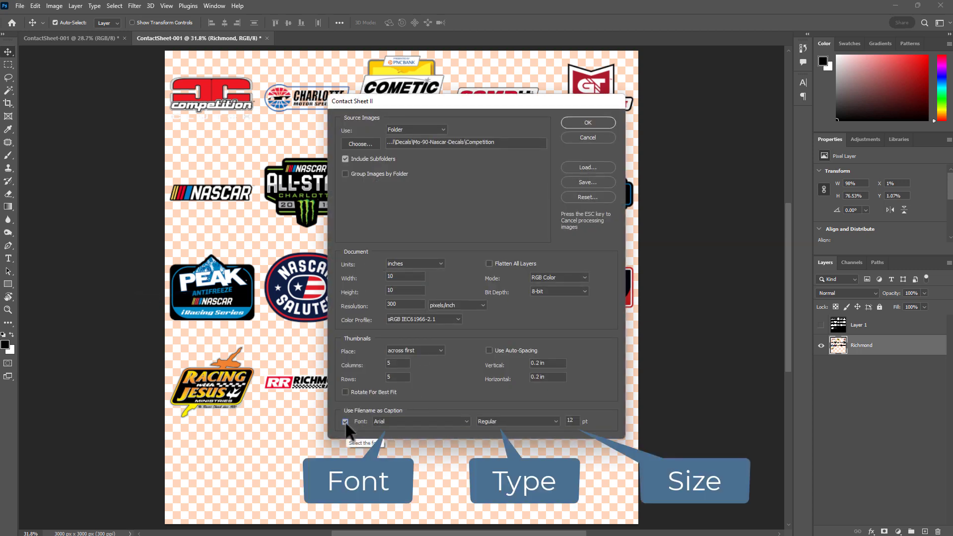
pyautogui.click(584, 123)
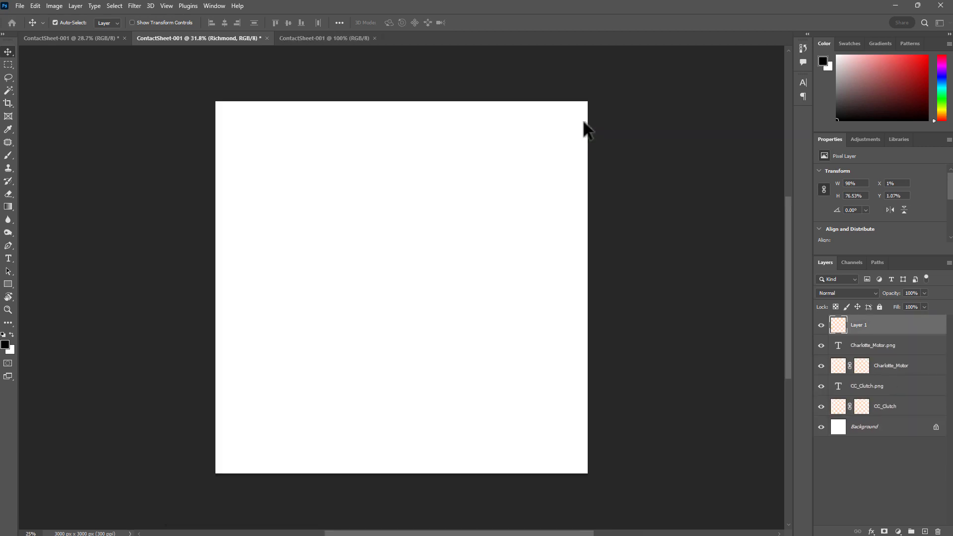